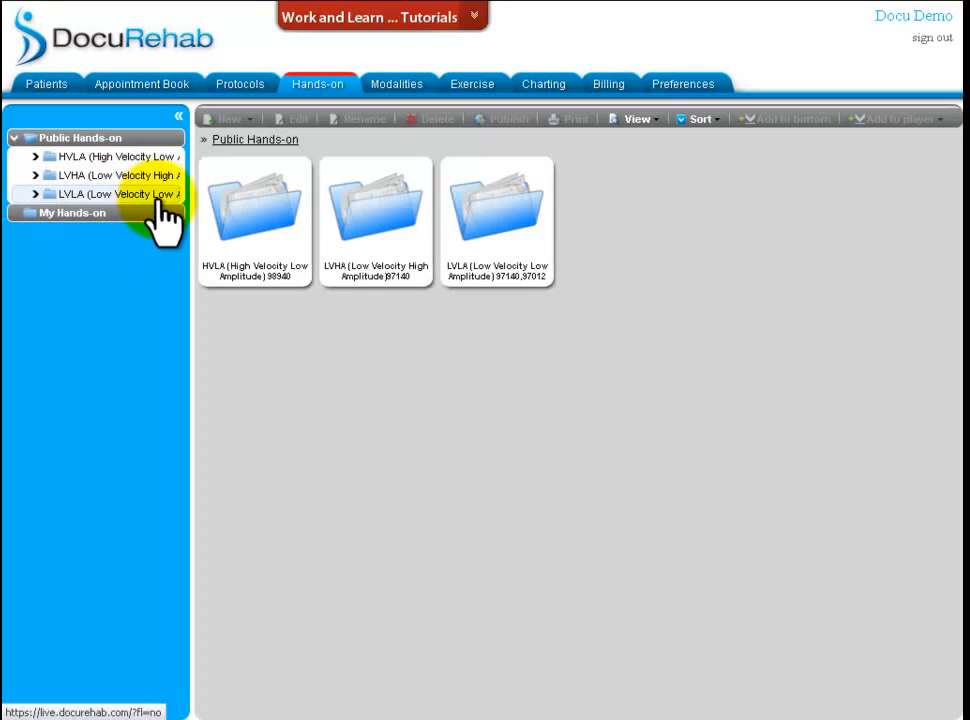
Open the HVLA Cervical folder in the public HVLA collection and view the details of its first techniques.
left_click(129, 160)
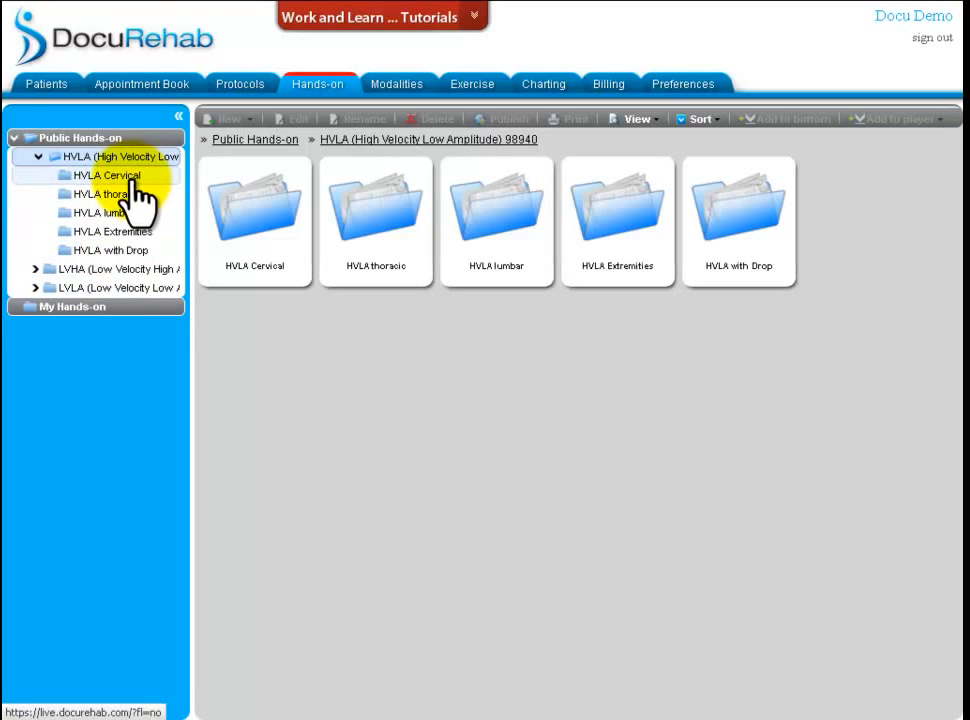
left_click(133, 181)
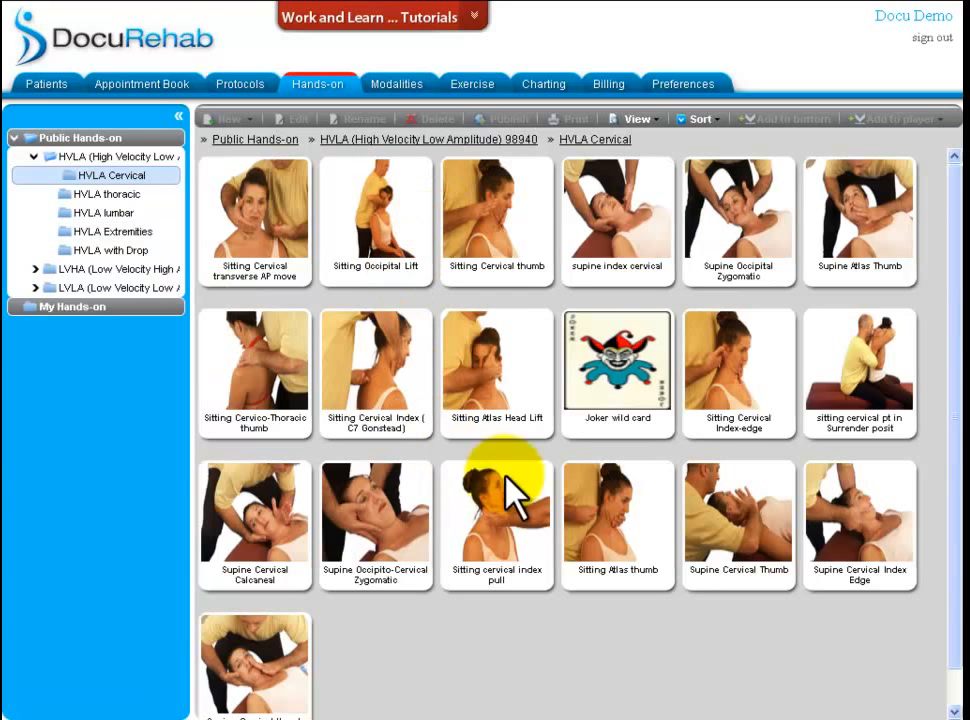
mouse_move(515, 207)
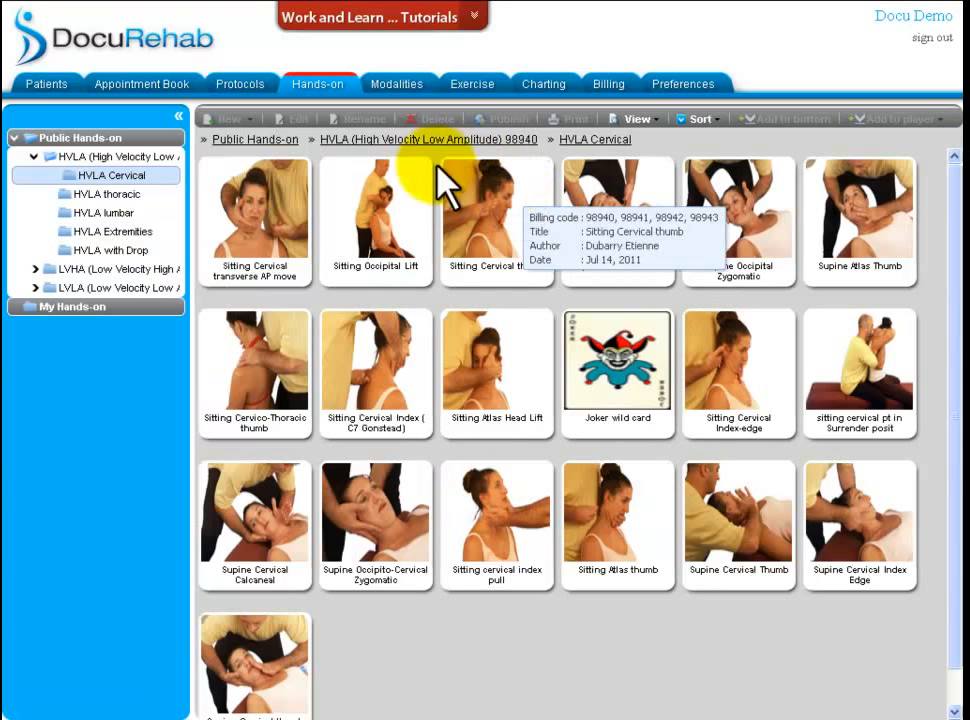
mouse_move(424, 172)
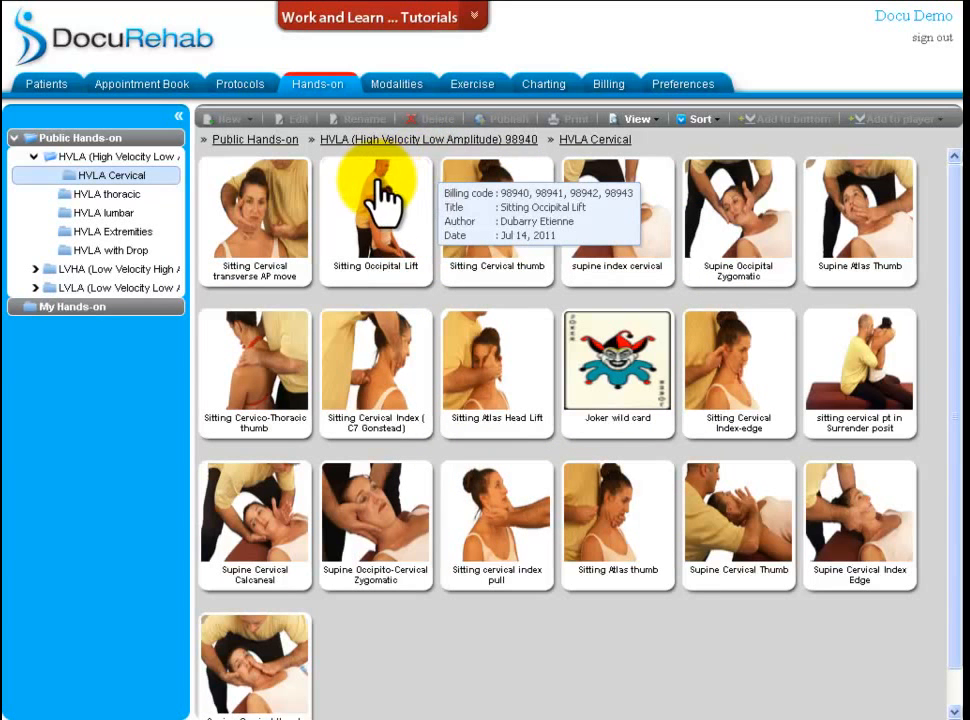
mouse_move(277, 245)
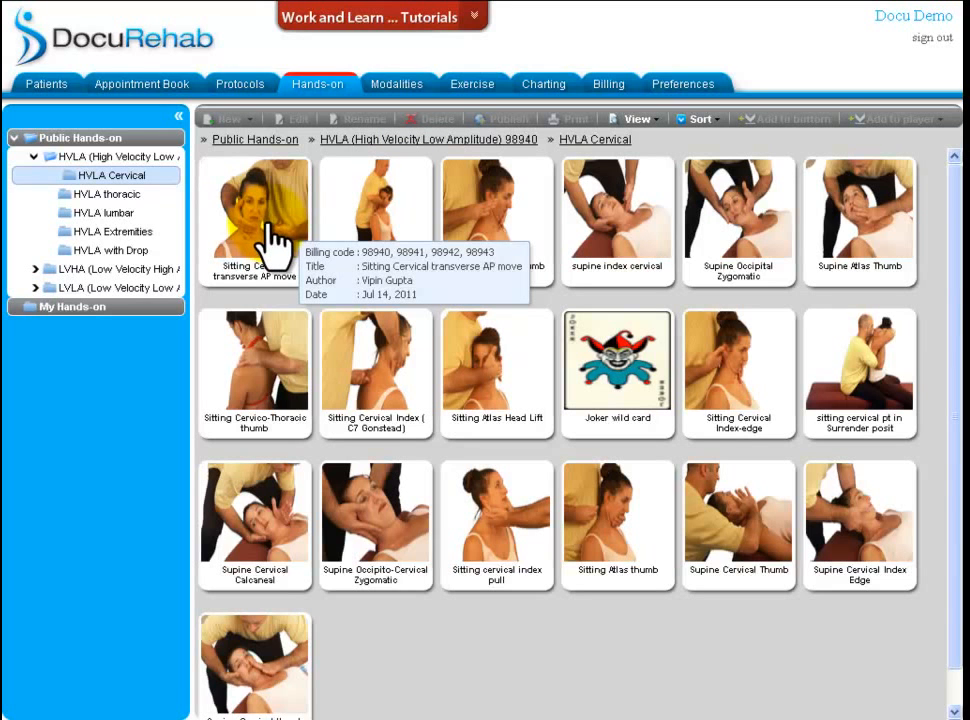
Copy the public Sitting Cervical transverse AP move technique into My Hands-on.
left_click(277, 245)
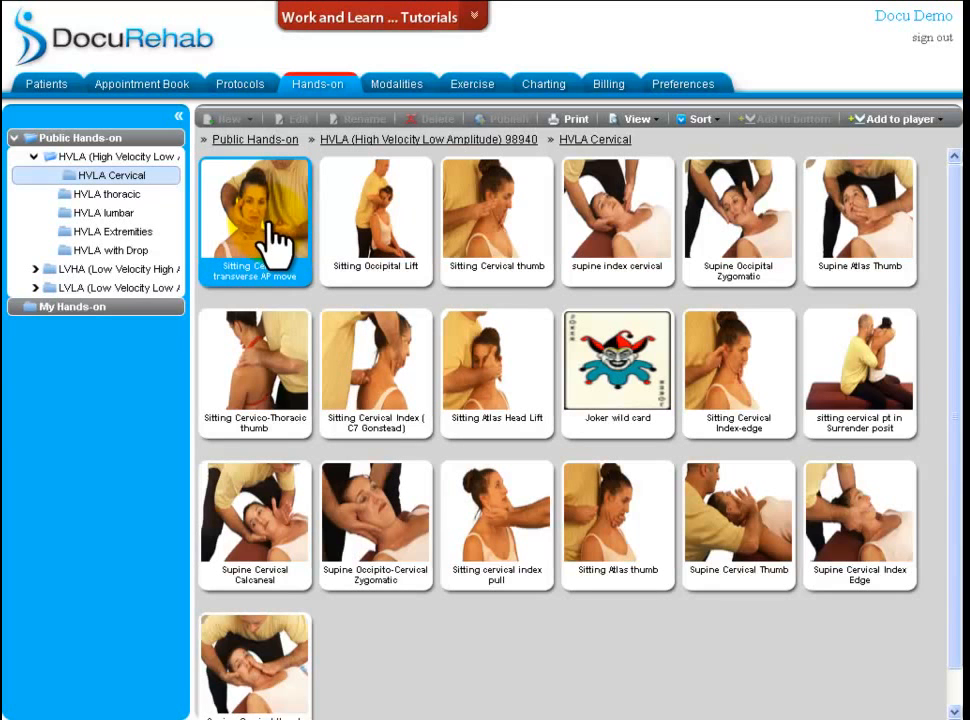
right_click(270, 228)
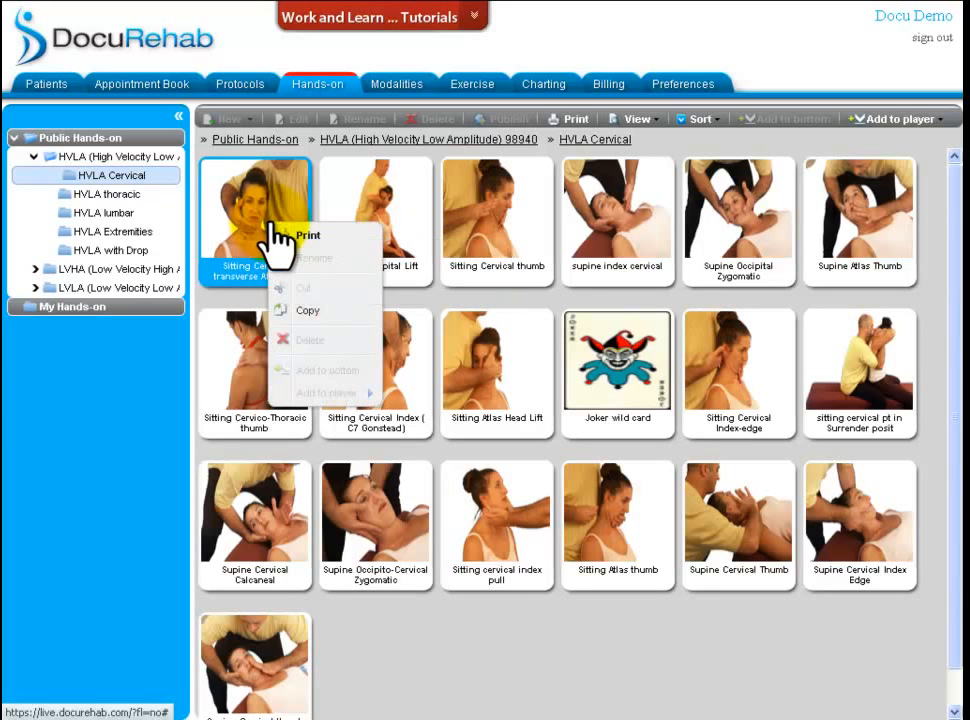
left_click(338, 313)
left_click(148, 312)
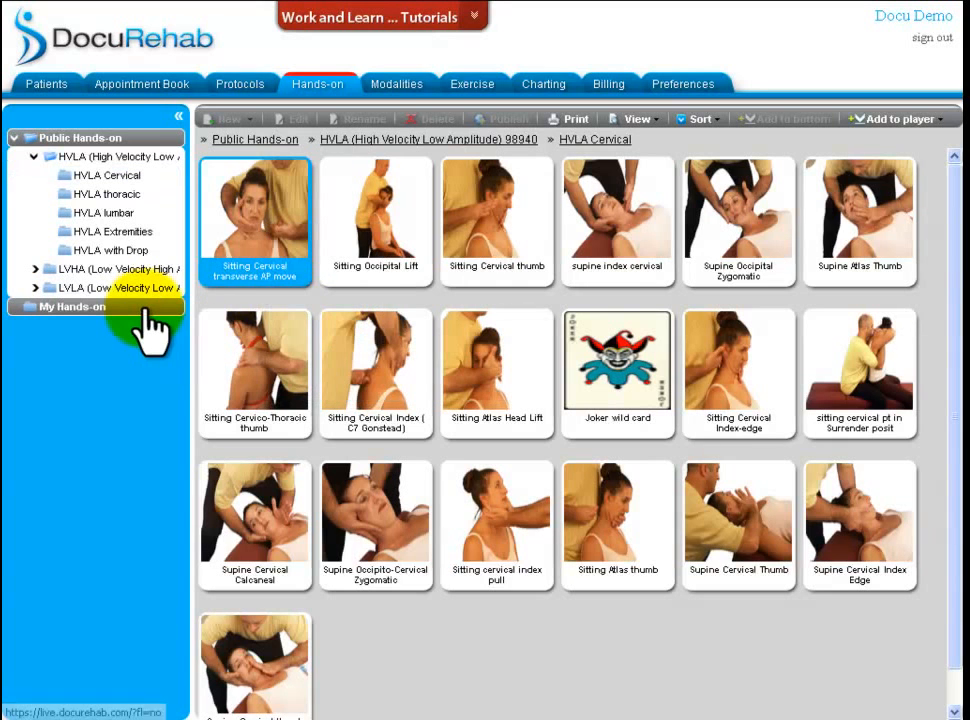
right_click(314, 242)
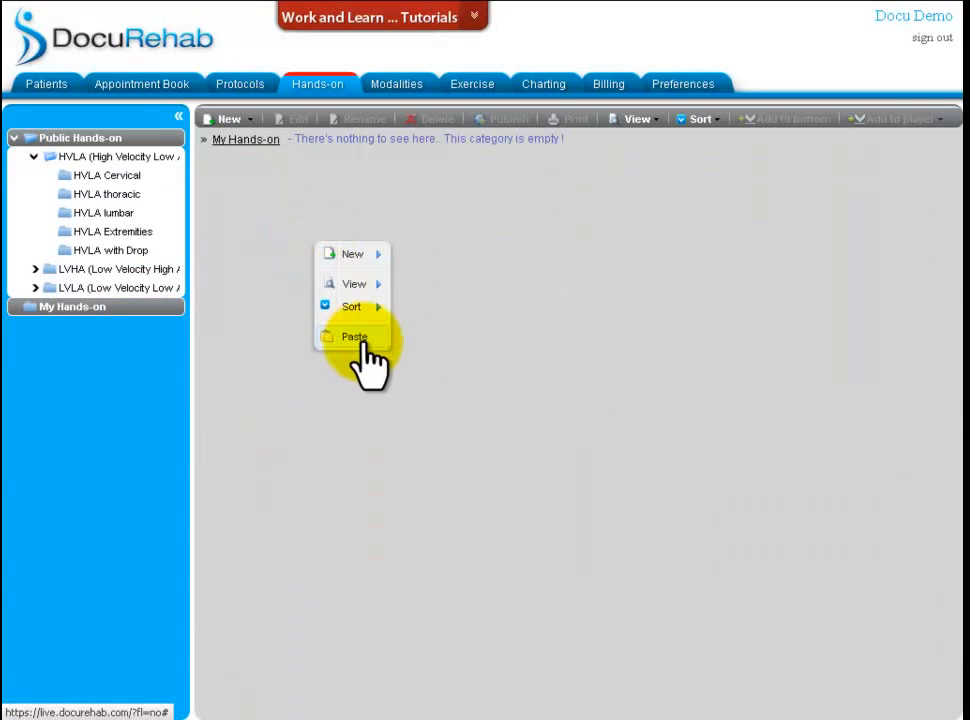
left_click(352, 337)
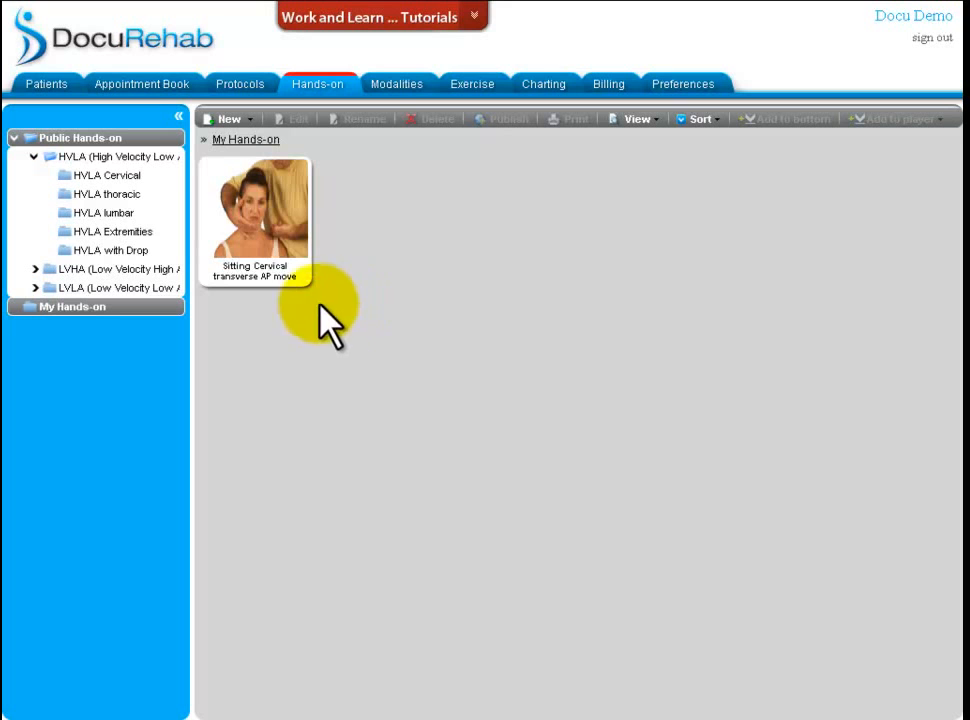
Open the copied Sitting Cervical transverse AP move for editing and set its difficulty to Basic.
left_click(283, 240)
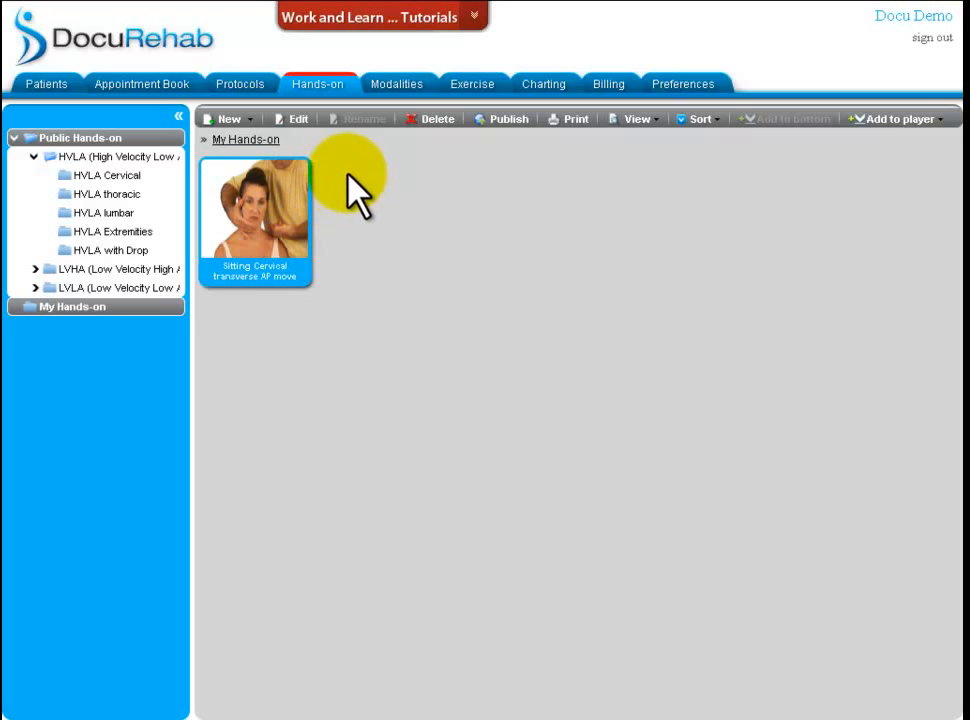
left_click(296, 119)
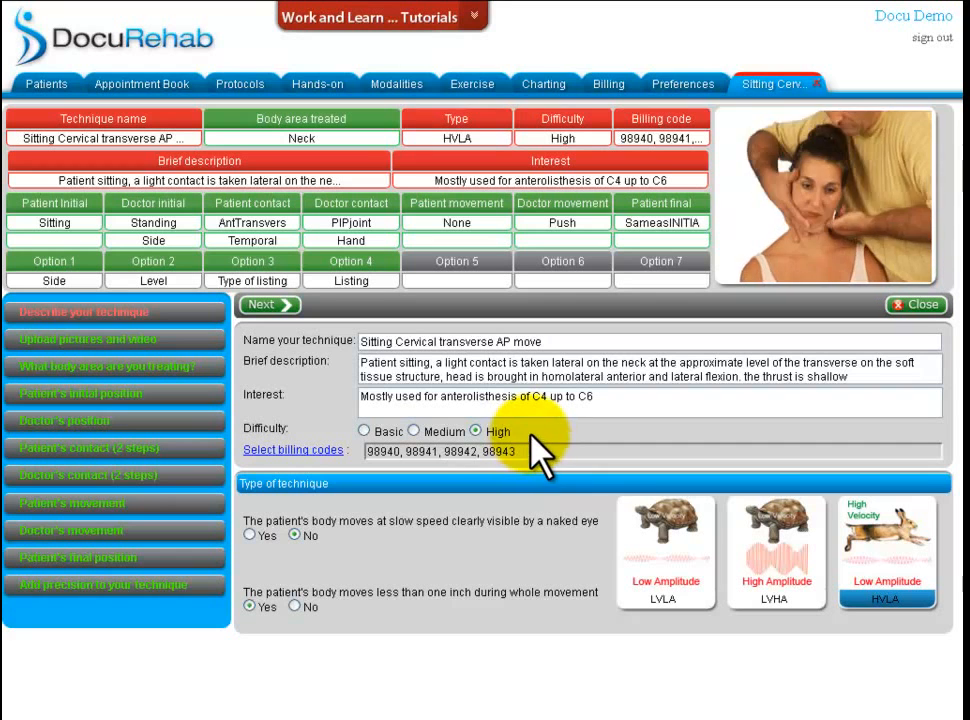
left_click(364, 431)
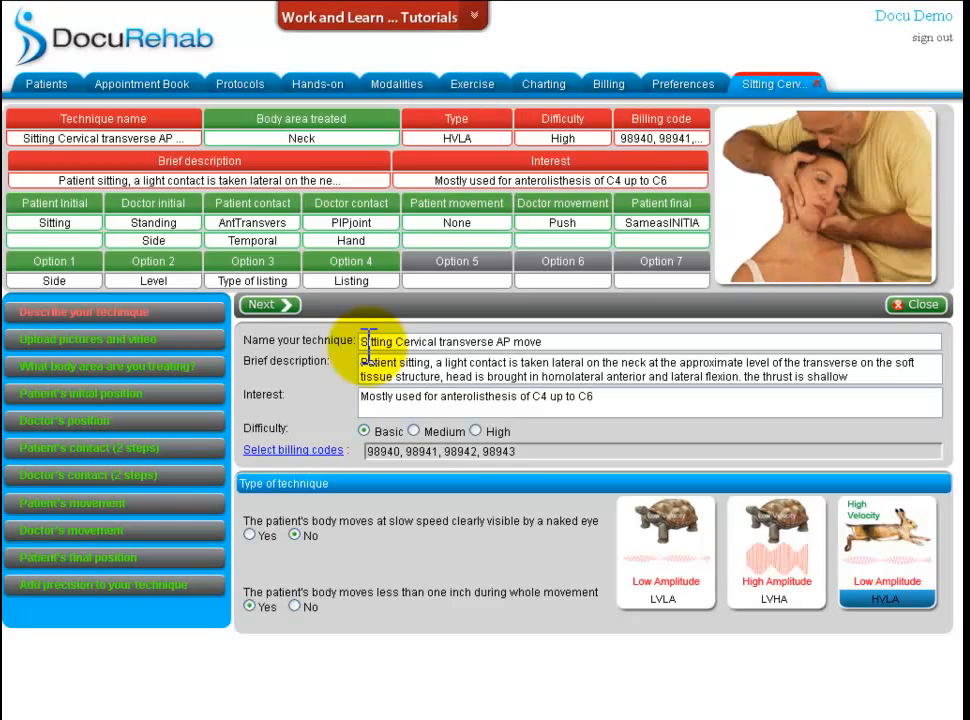
left_click(279, 305)
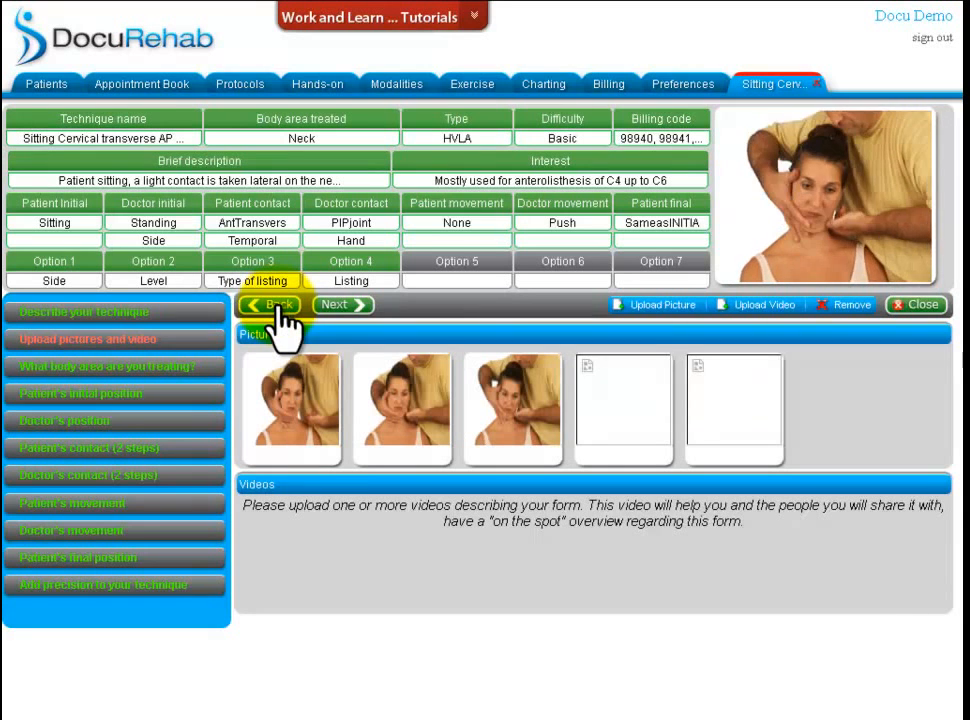
Set the treated body area to cervical and the patient's secondary initial position to HeadNeutral.
left_click(340, 305)
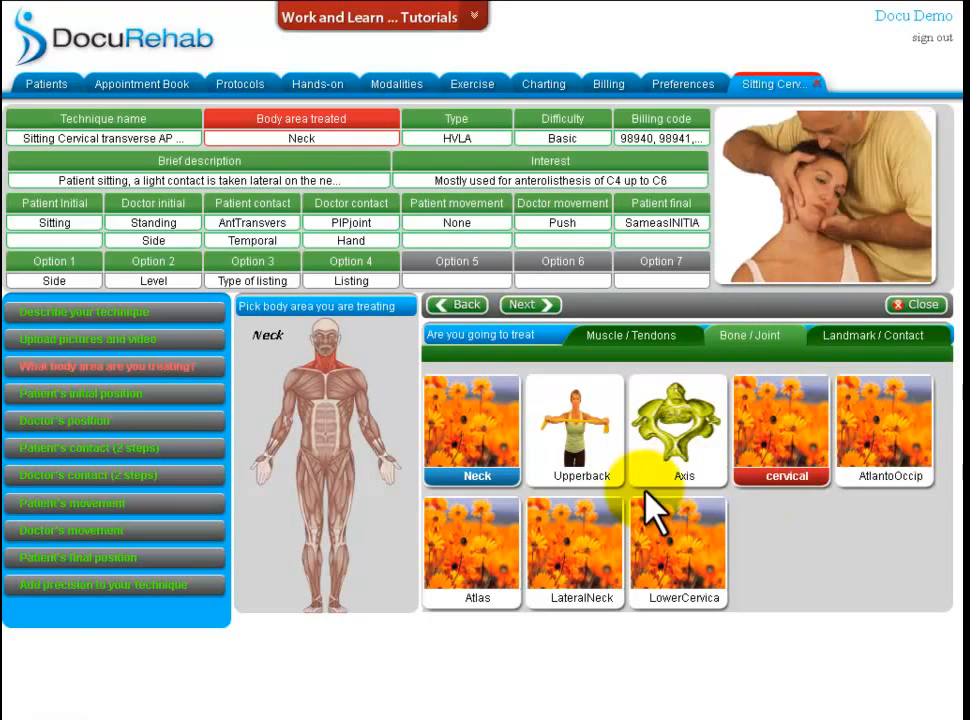
left_click(766, 456)
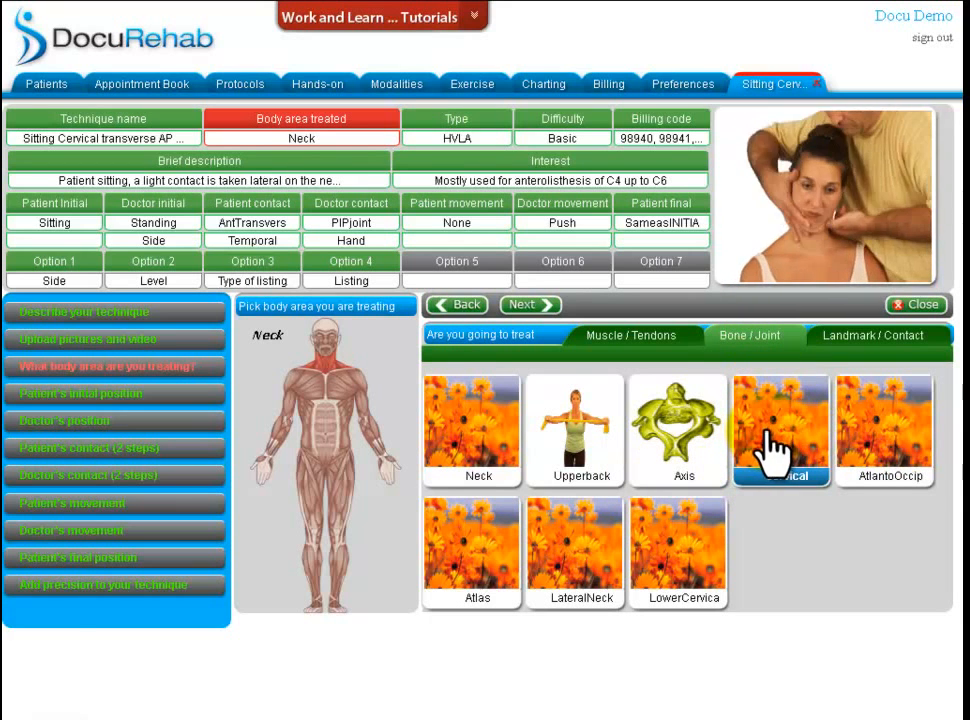
left_click(530, 306)
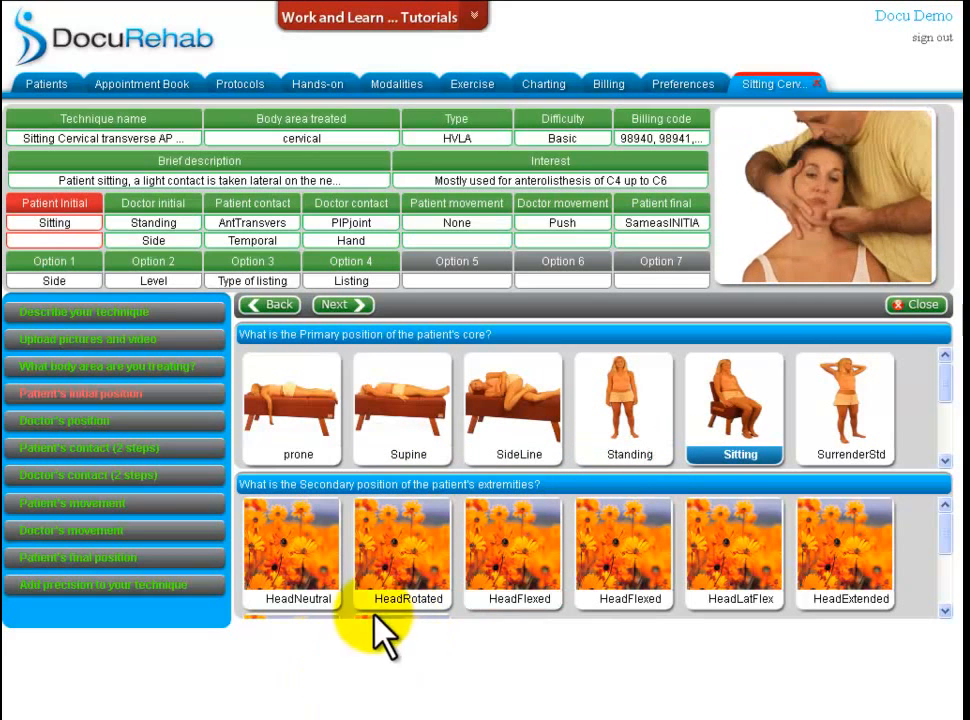
left_click(310, 578)
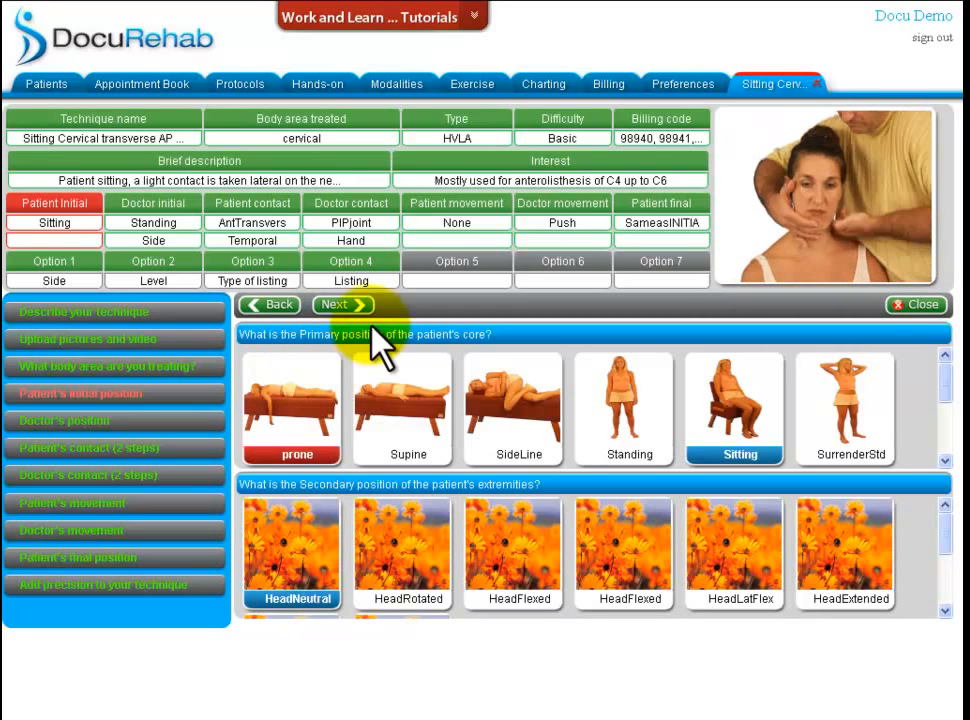
left_click(333, 304)
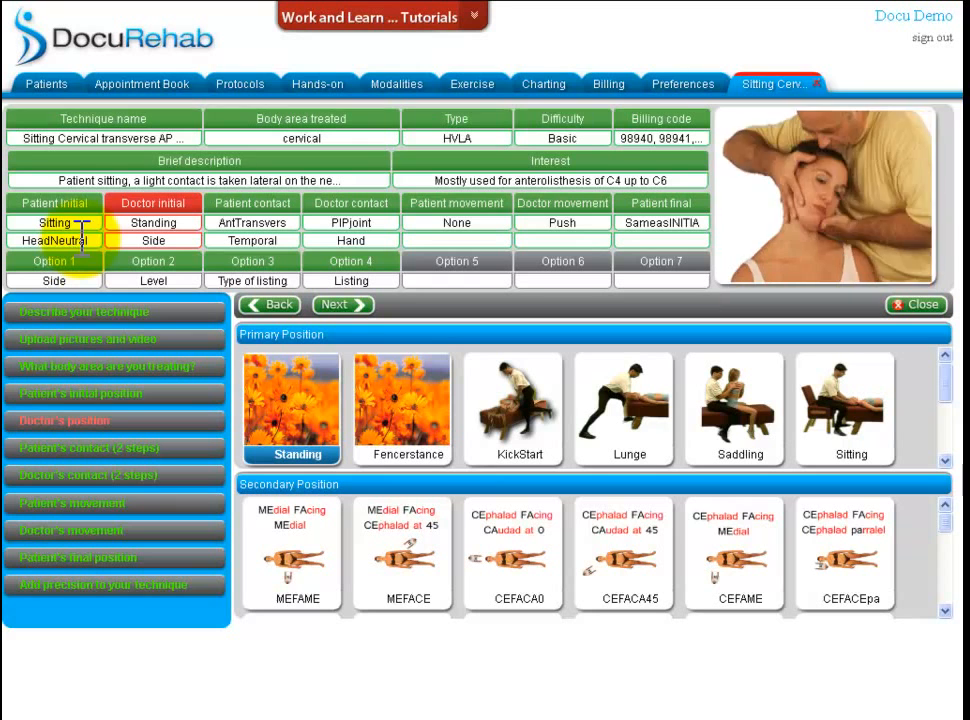
Keep the doctor's position, contact and movement settings as they are, and set the patient's primary final position to AsInitial.
left_click(348, 305)
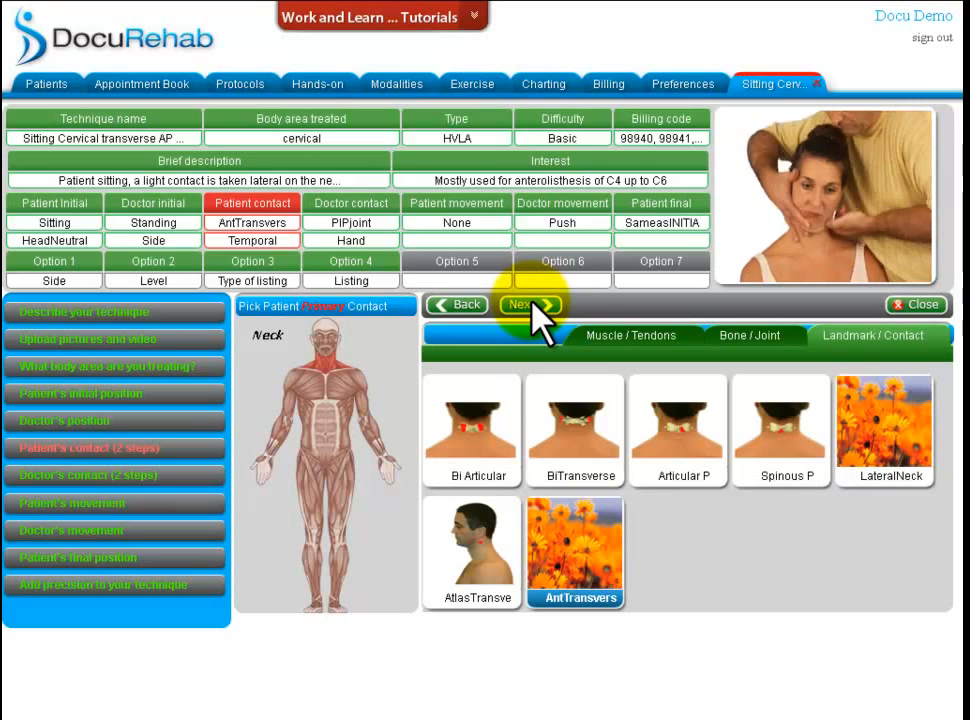
left_click(530, 305)
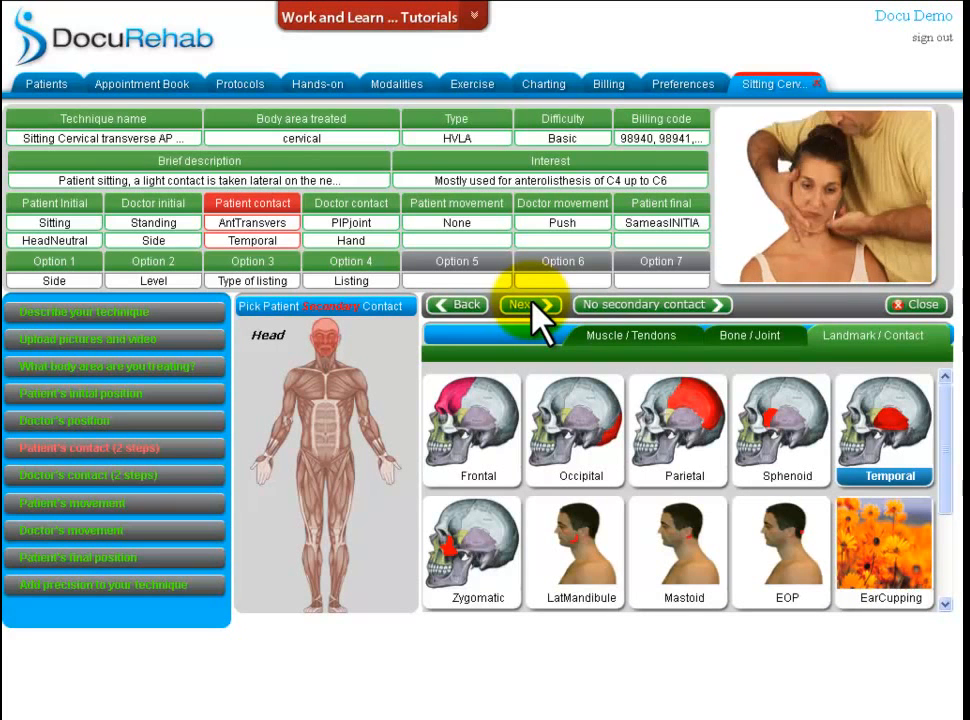
left_click(533, 305)
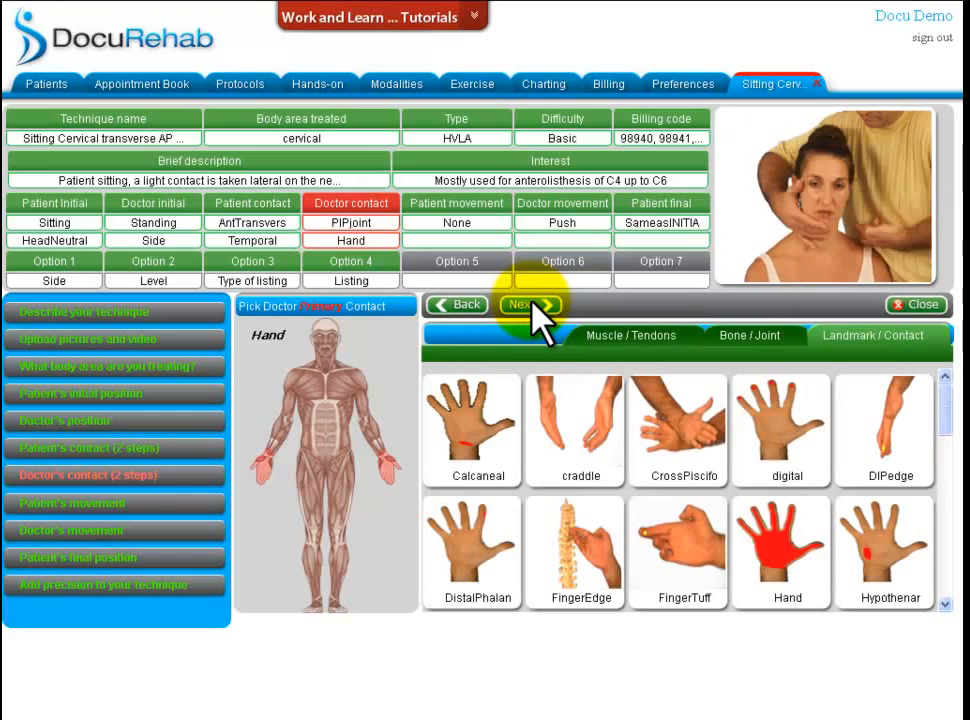
left_click(533, 305)
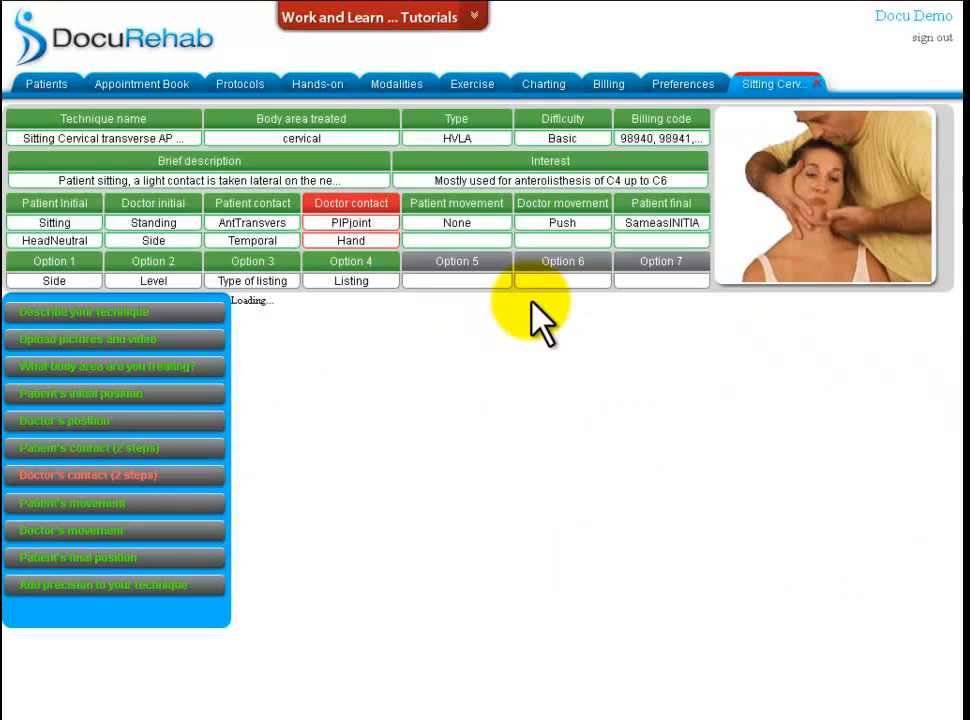
left_click(533, 305)
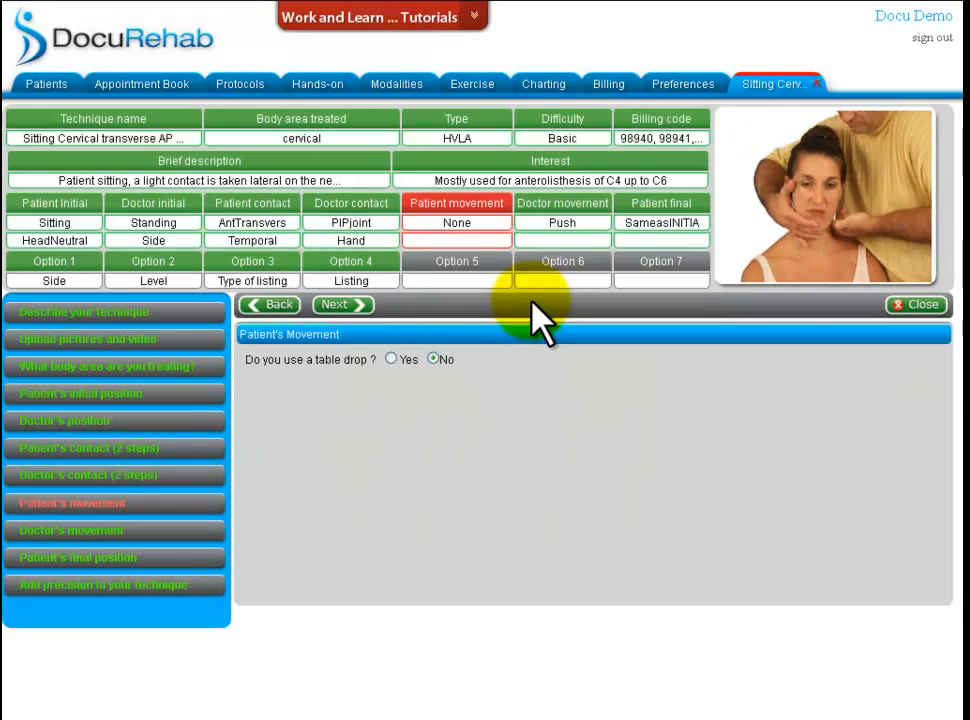
left_click(340, 305)
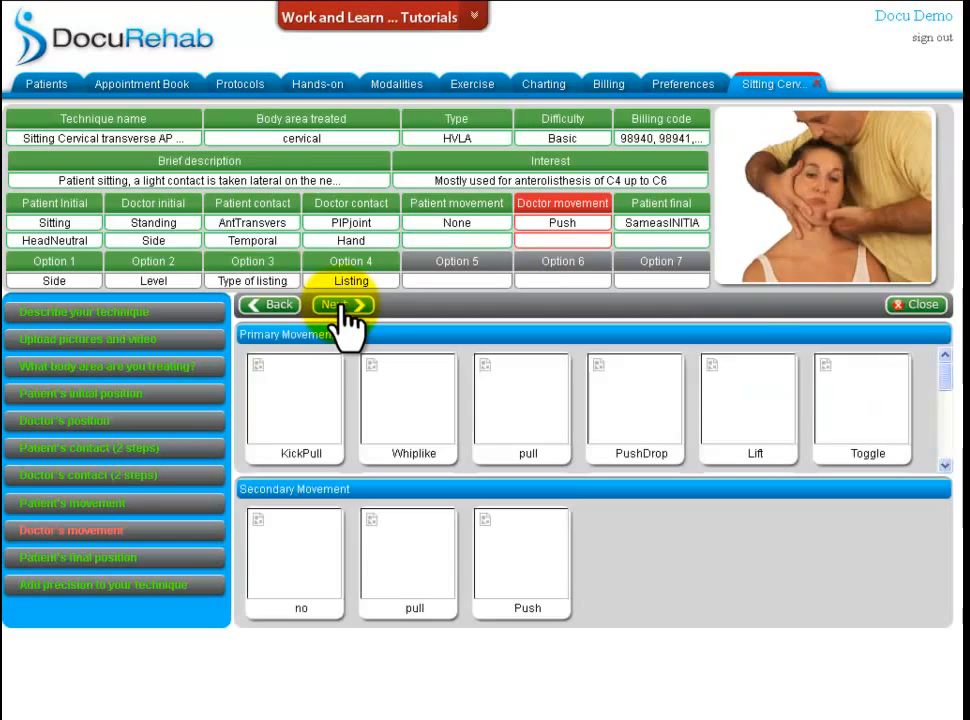
left_click(341, 306)
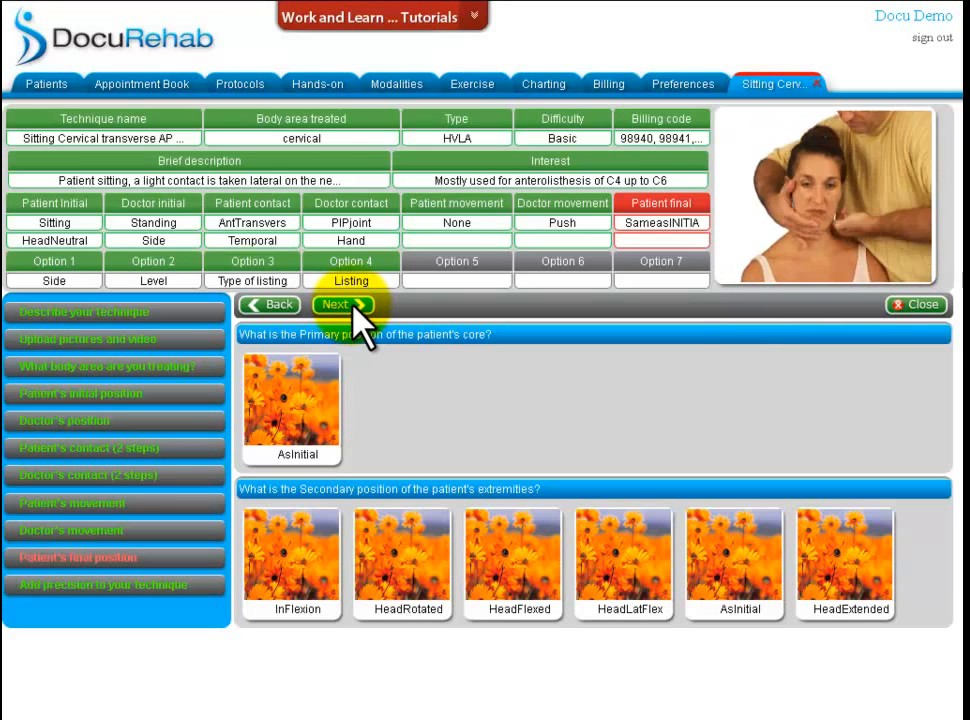
left_click(312, 420)
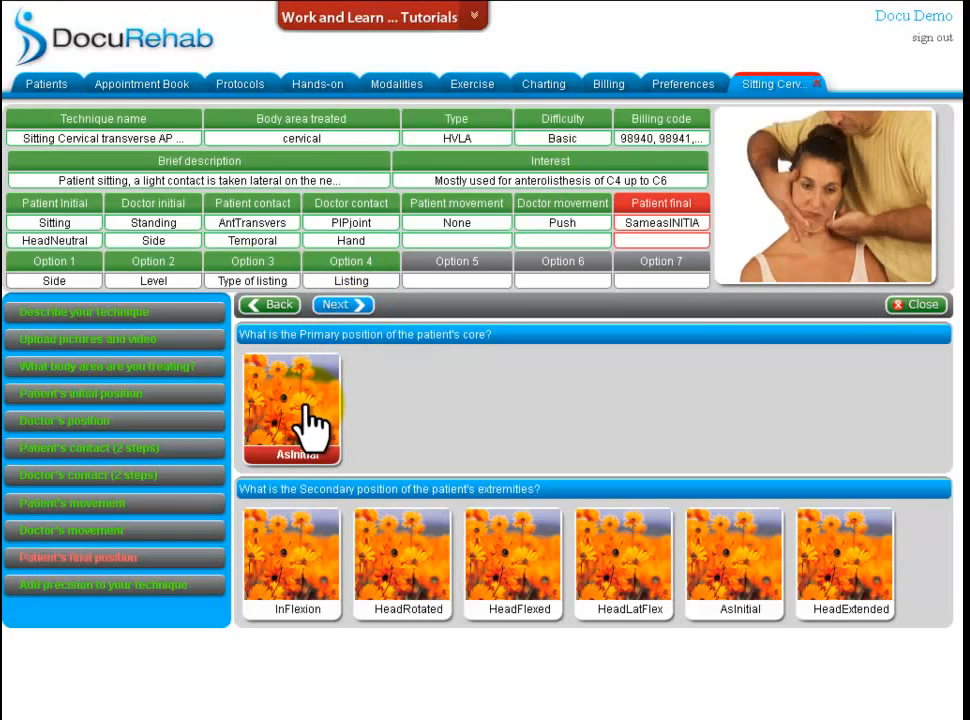
left_click(337, 305)
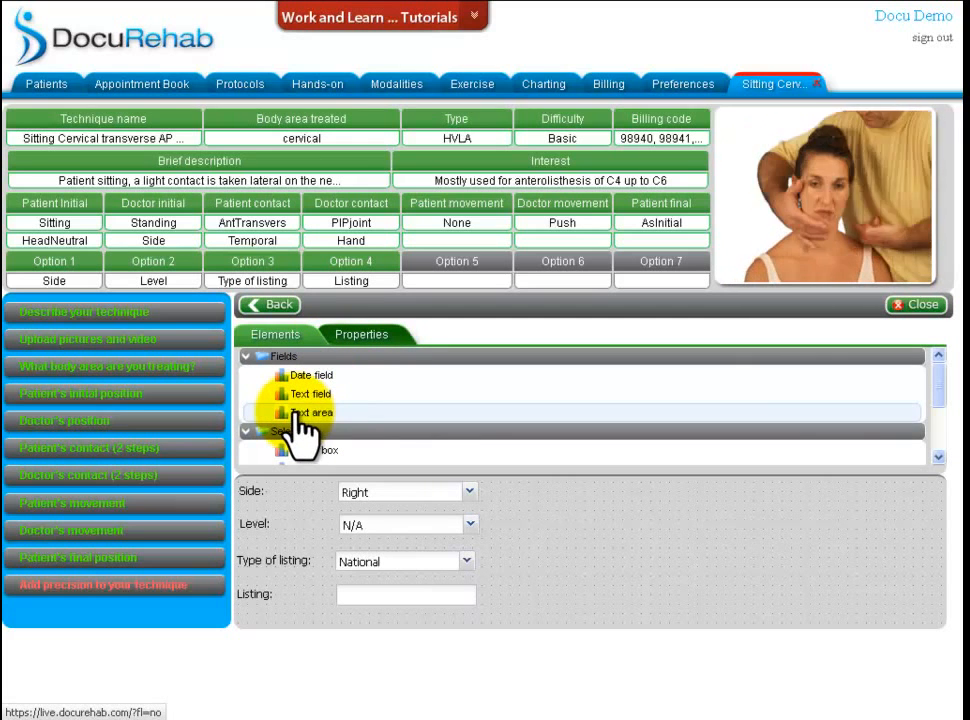
Add a text area labelled "notes" beside the technique's existing option fields, and save and close the form.
left_click_drag(298, 418, 578, 518)
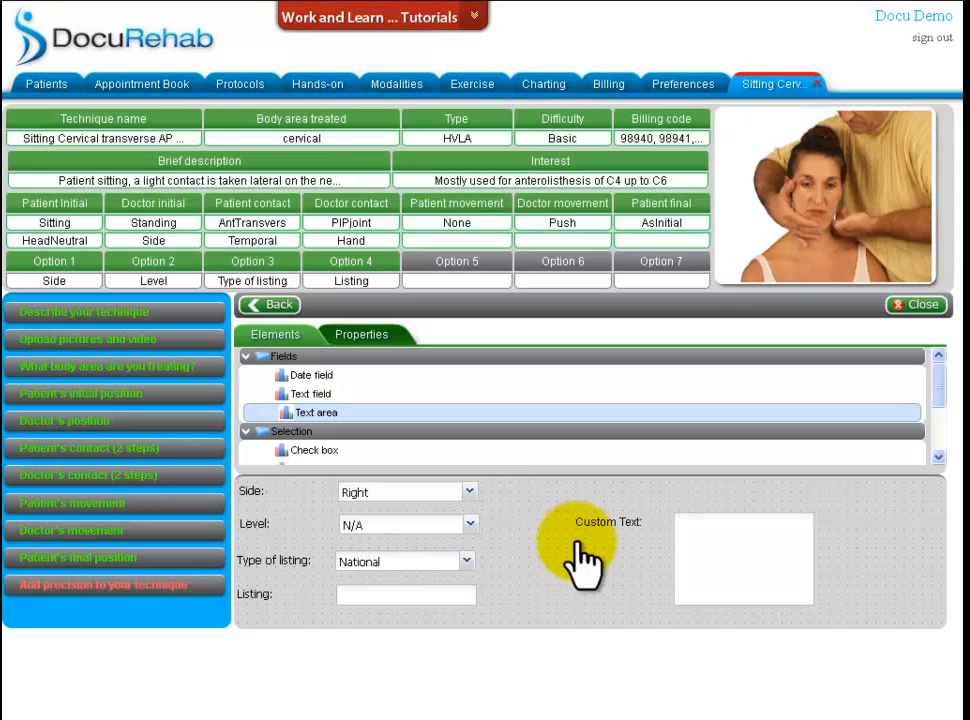
left_click(624, 523)
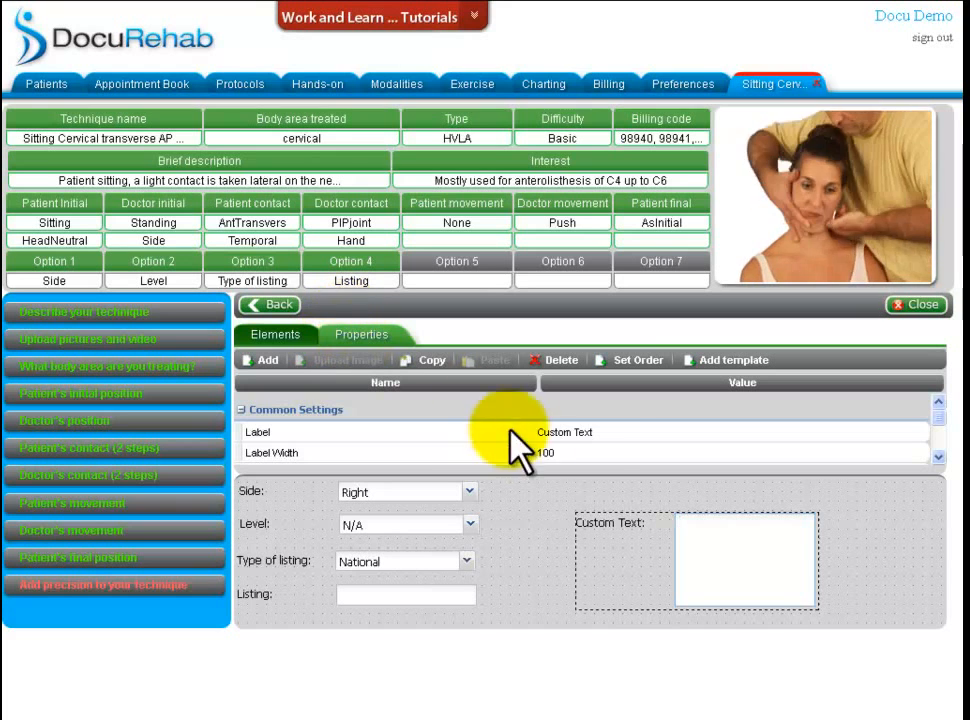
left_click(582, 431)
left_click(599, 433)
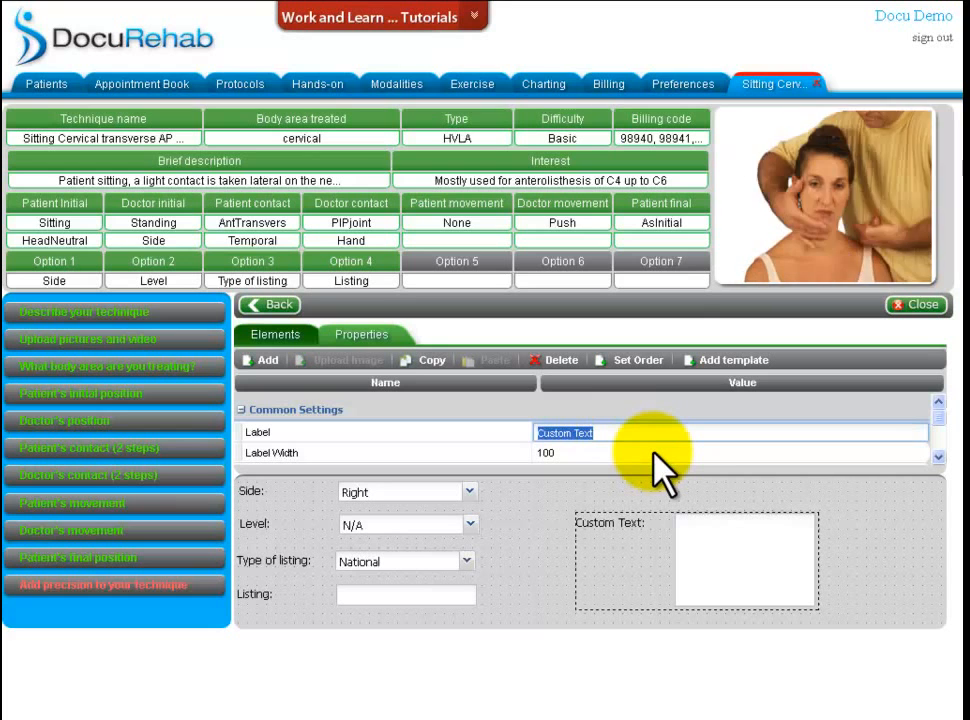
type("notes")
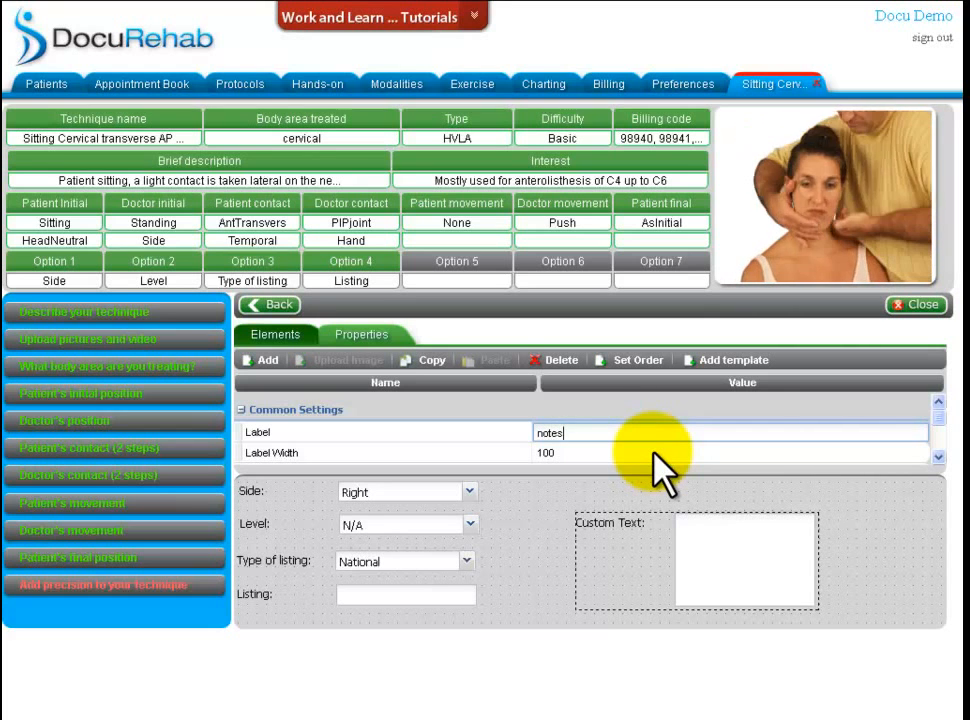
key("Return")
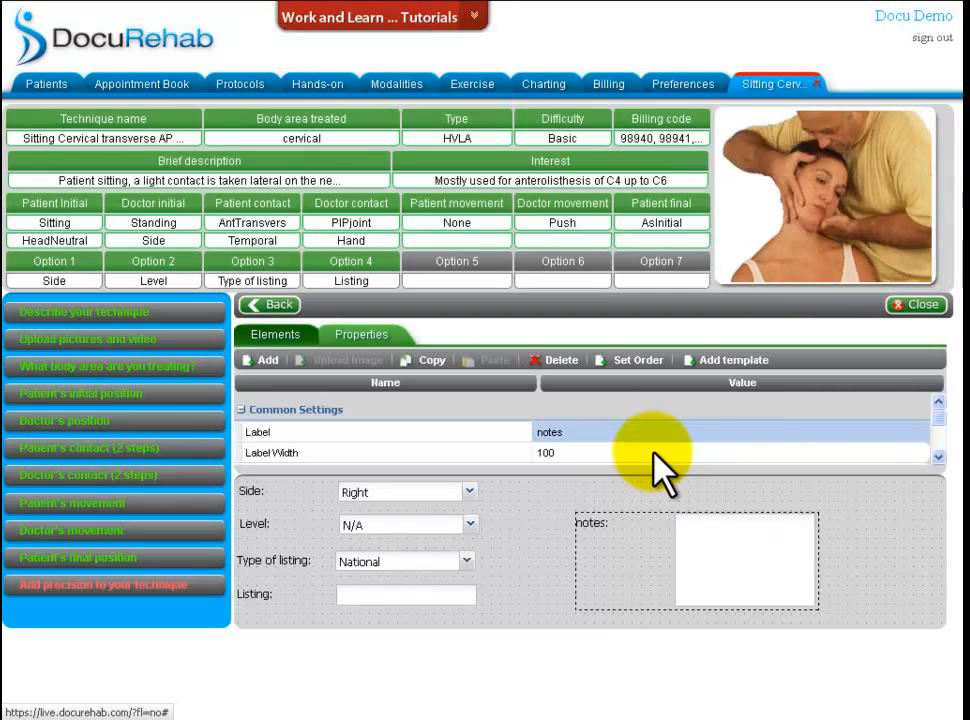
left_click(928, 305)
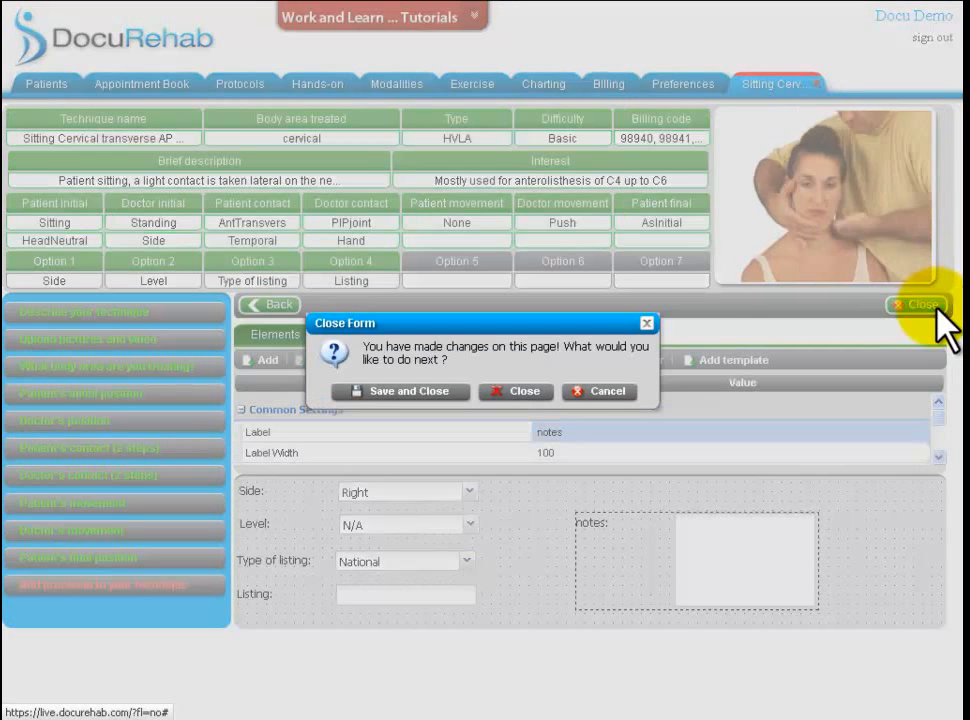
left_click(410, 392)
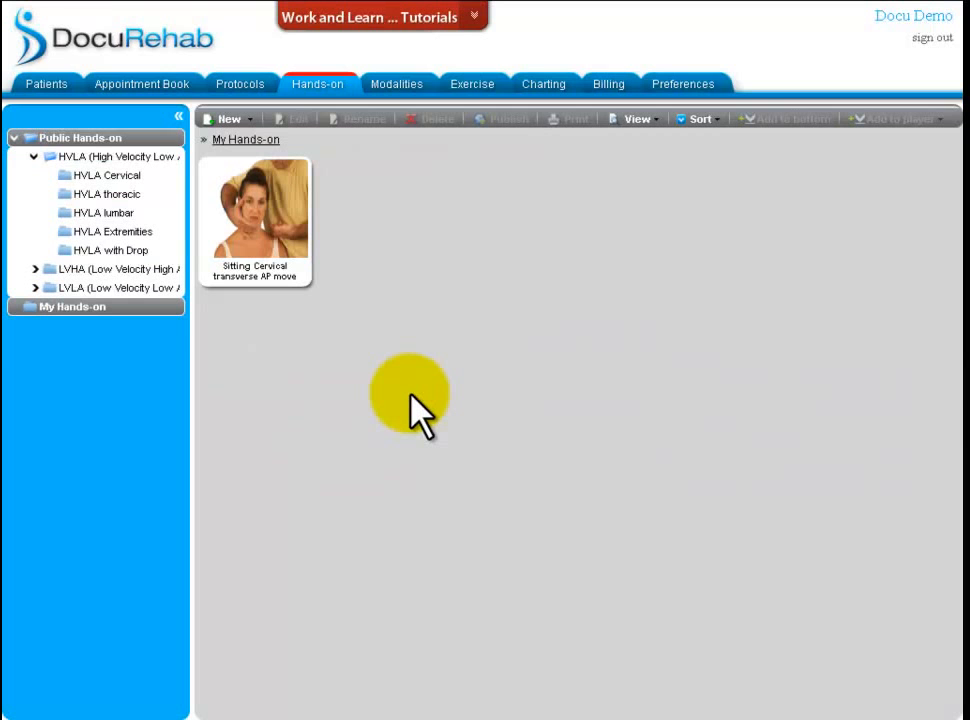